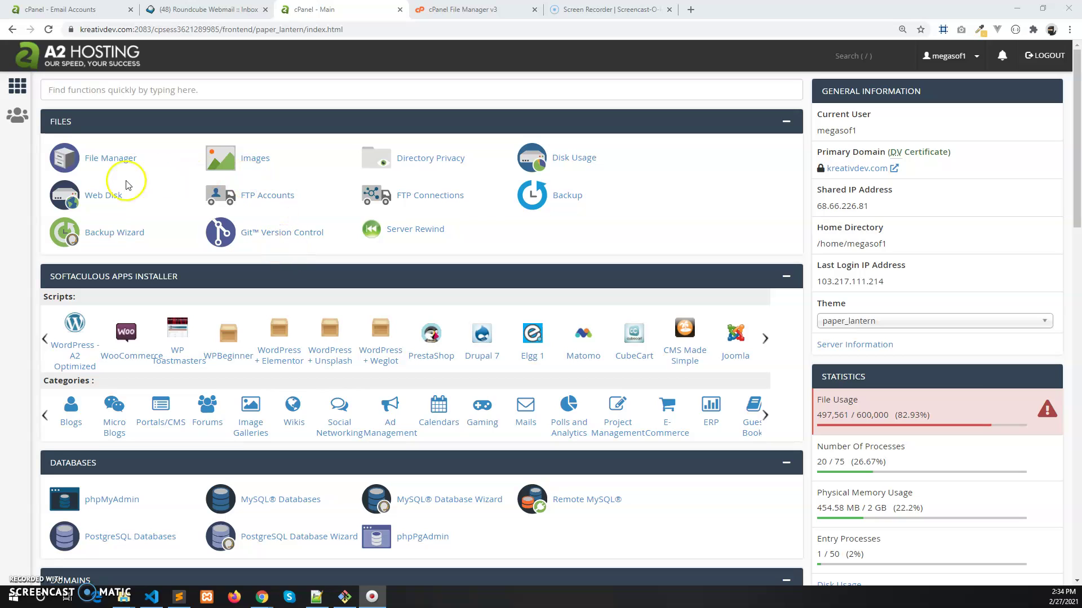
Step: Find and open the Cron Jobs page from the cPanel search
click(123, 88)
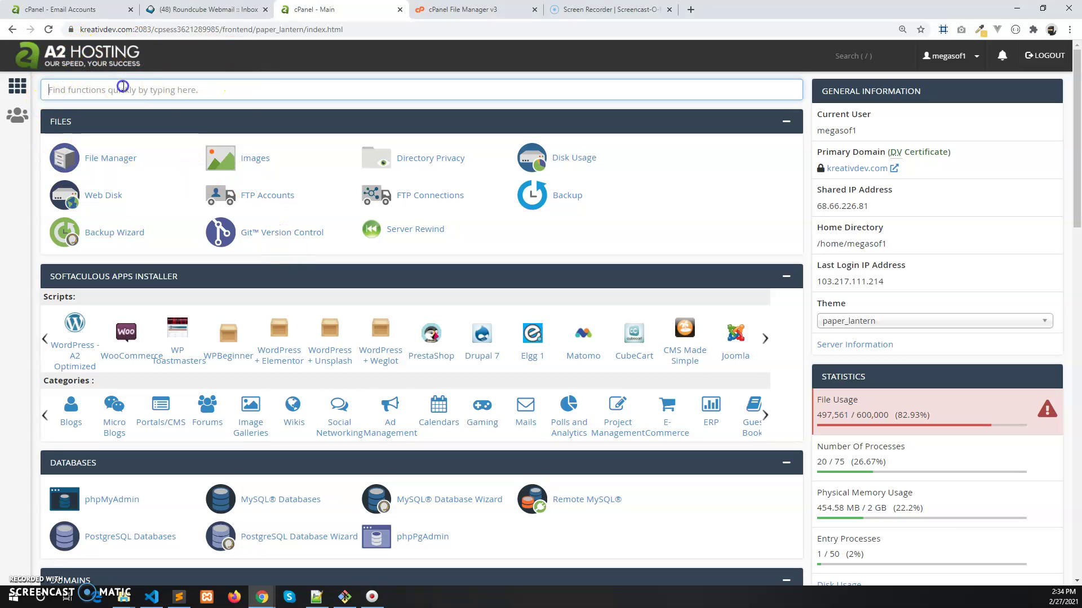
text(cron)
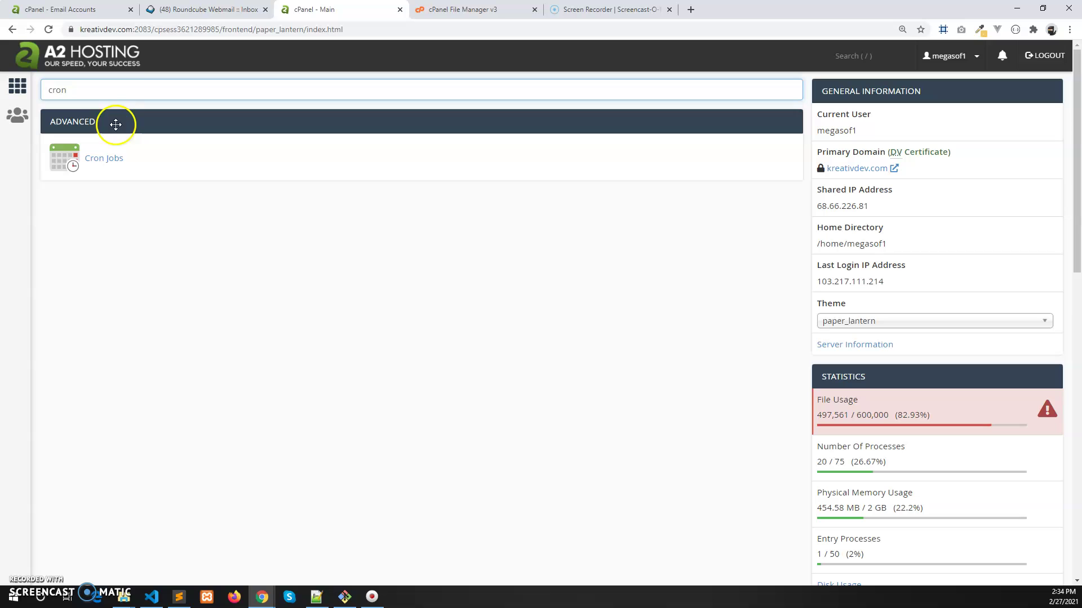
click(98, 162)
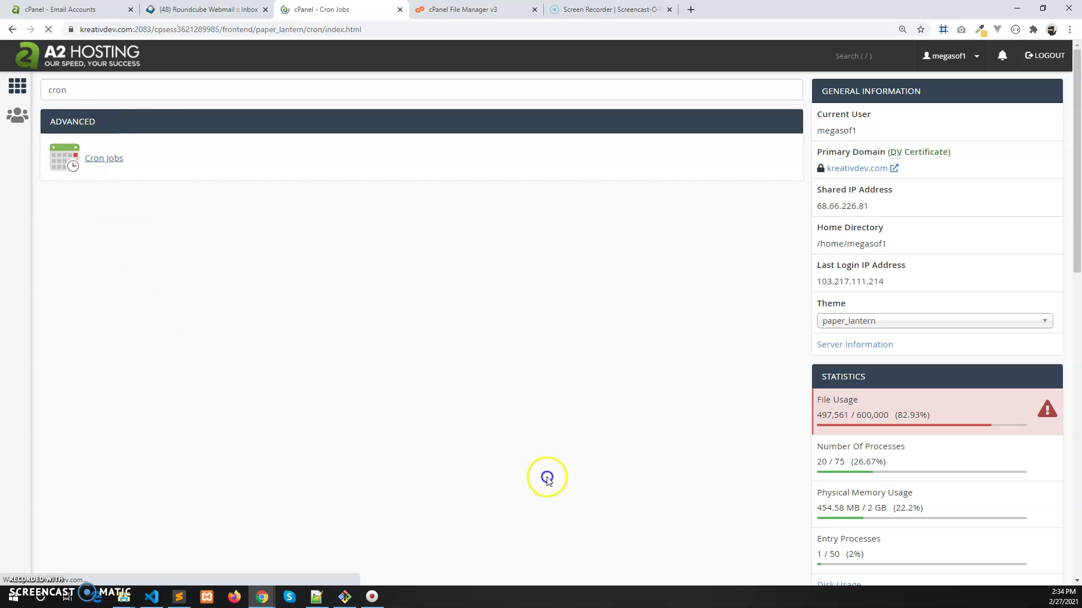
scroll(126, 380, down, 2)
scroll(204, 381, down, 2)
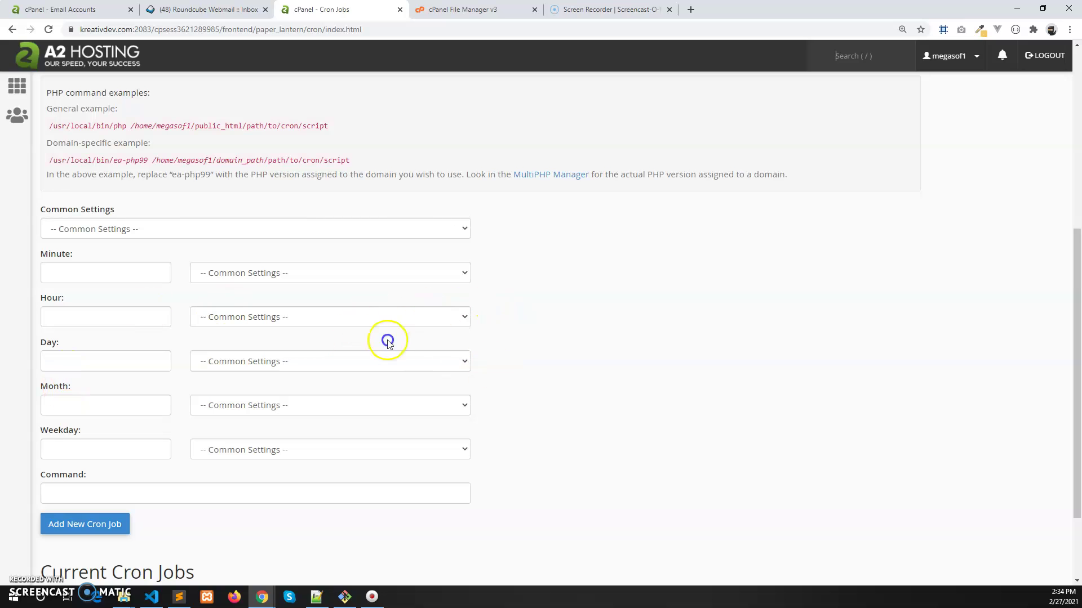
scroll(574, 341, down, 2)
scroll(567, 423, up, 1)
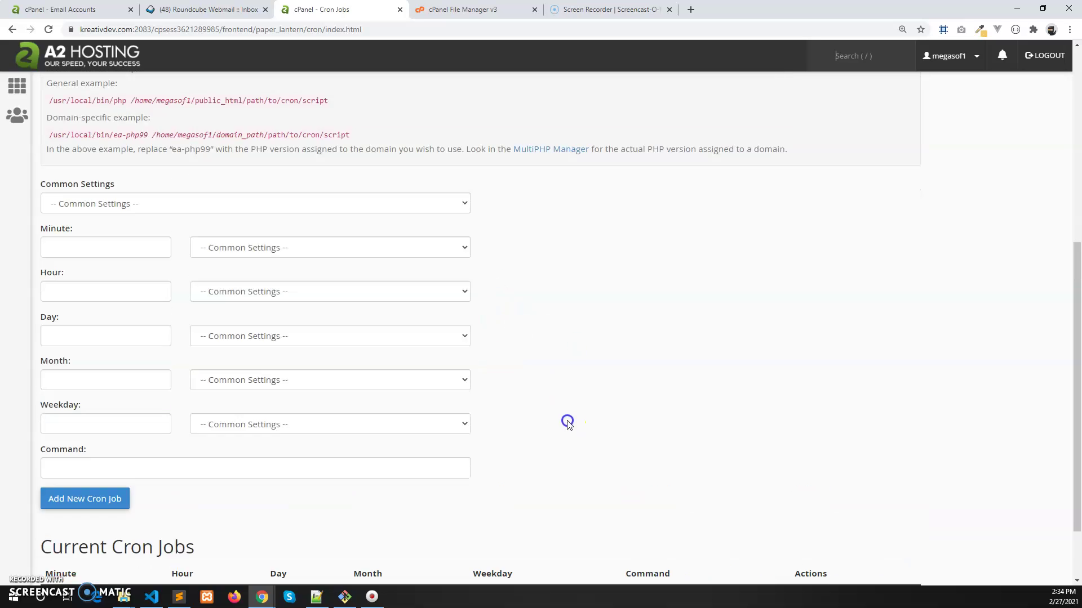
scroll(563, 425, down, 1)
scroll(402, 369, up, 1)
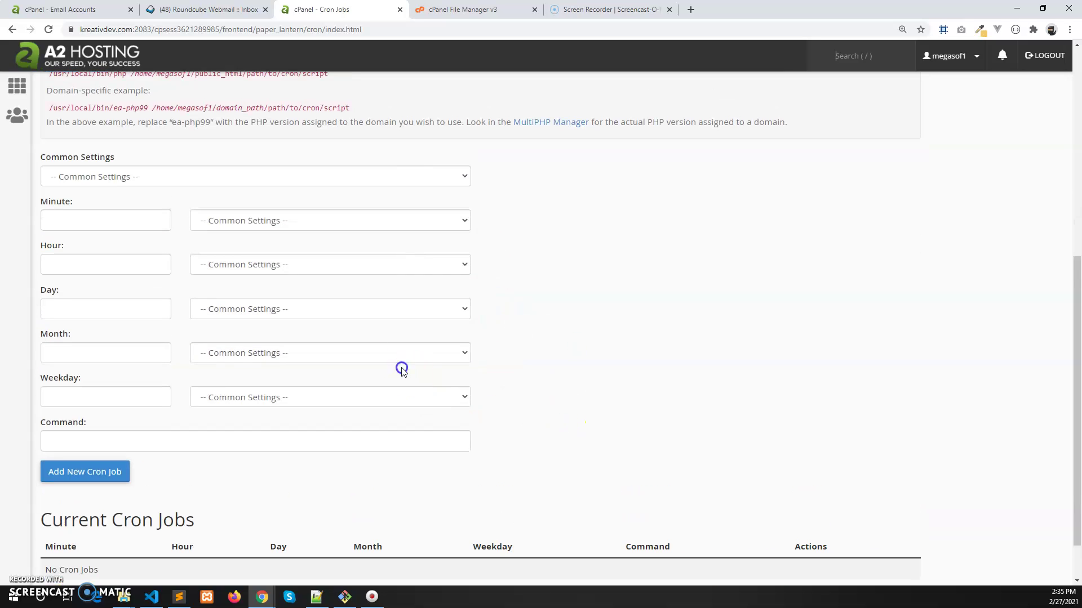
Step: Schedule the job for minute :00, hour 12:00 a.m. Midnight, every day, every month, every weekday
click(280, 310)
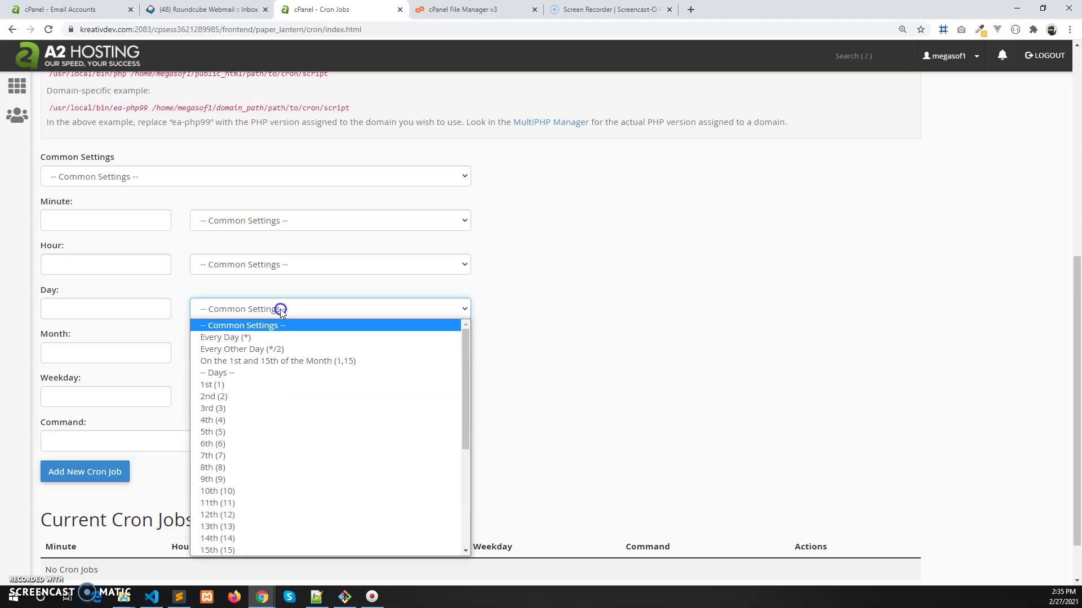
click(258, 338)
click(279, 266)
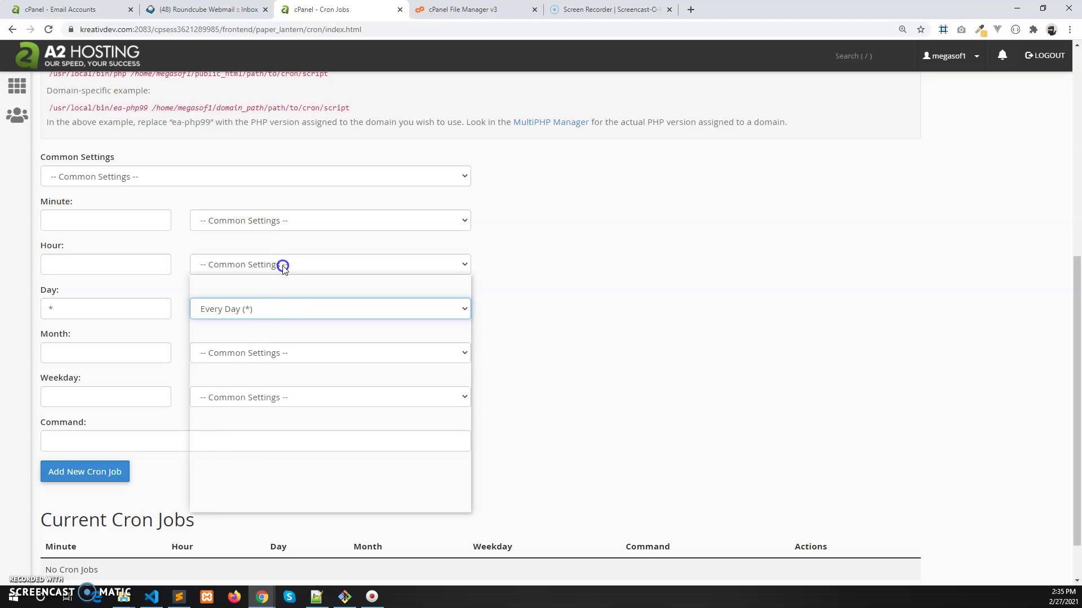
click(254, 377)
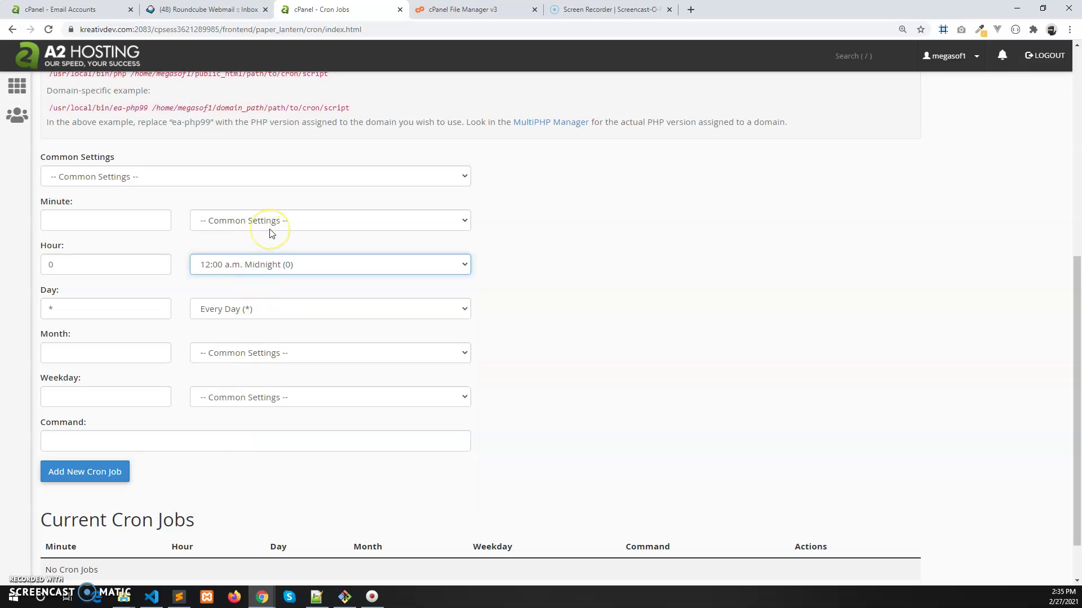
click(231, 352)
click(225, 384)
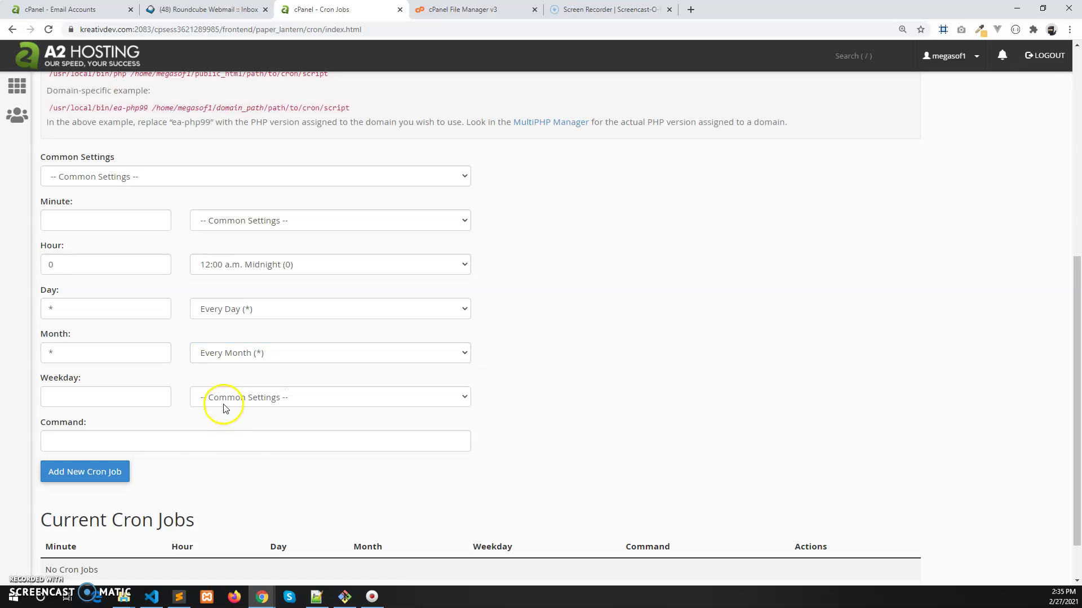
click(224, 404)
click(225, 426)
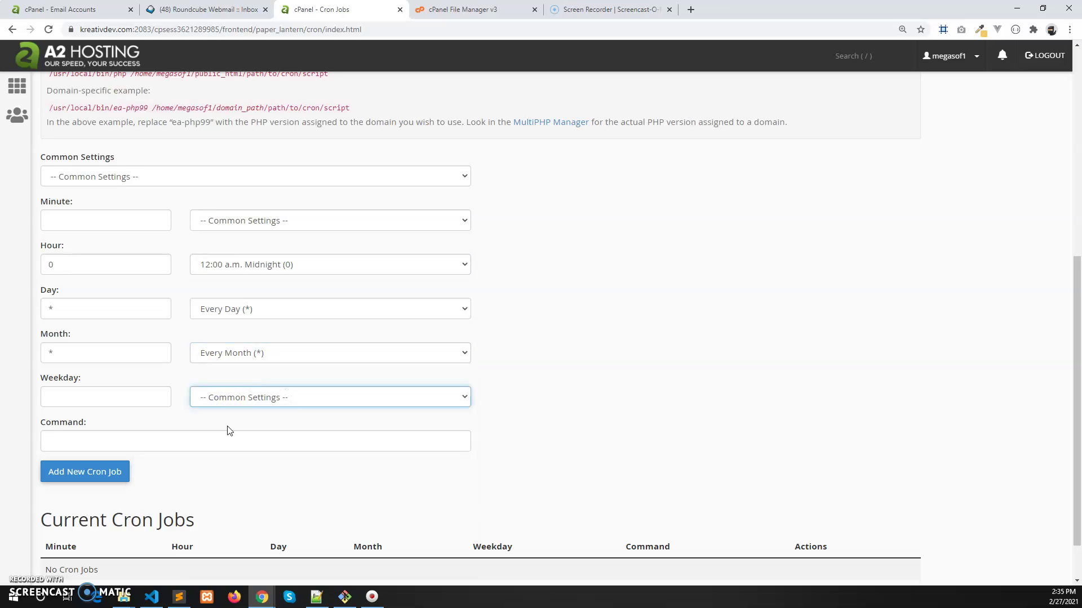
click(241, 223)
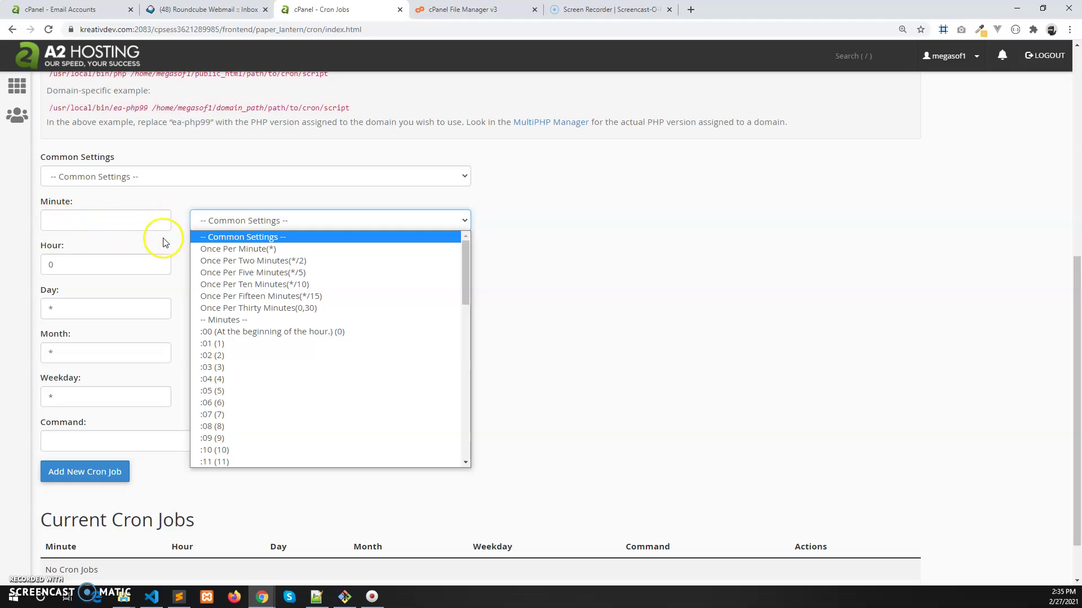
click(229, 332)
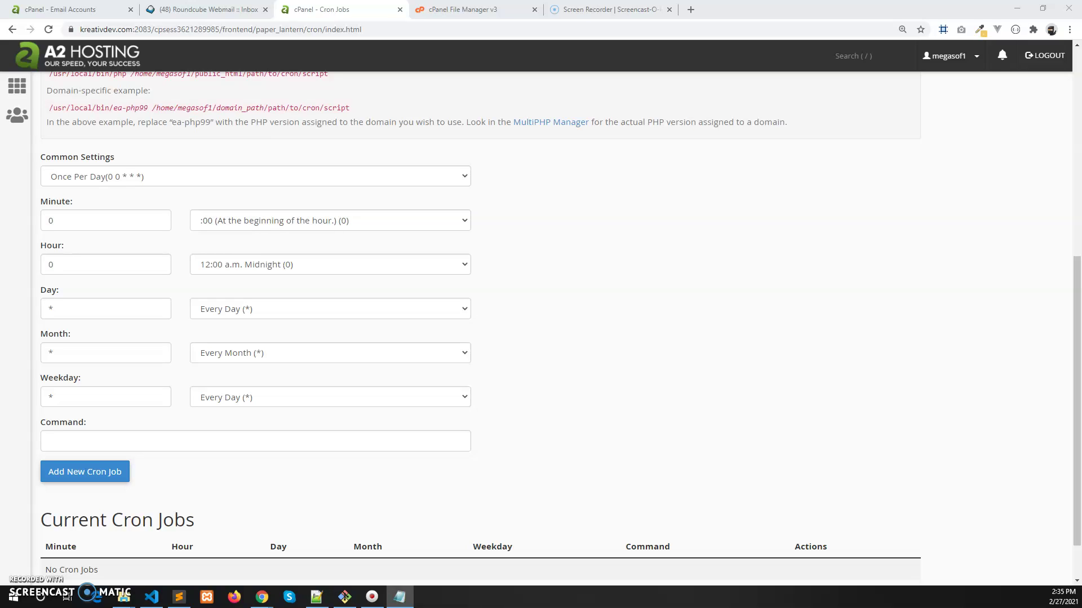
Step: Paste the php artisan subscription:check command and select its path_to_your_project_folder placeholder
click(157, 440)
key(ctrl+v)
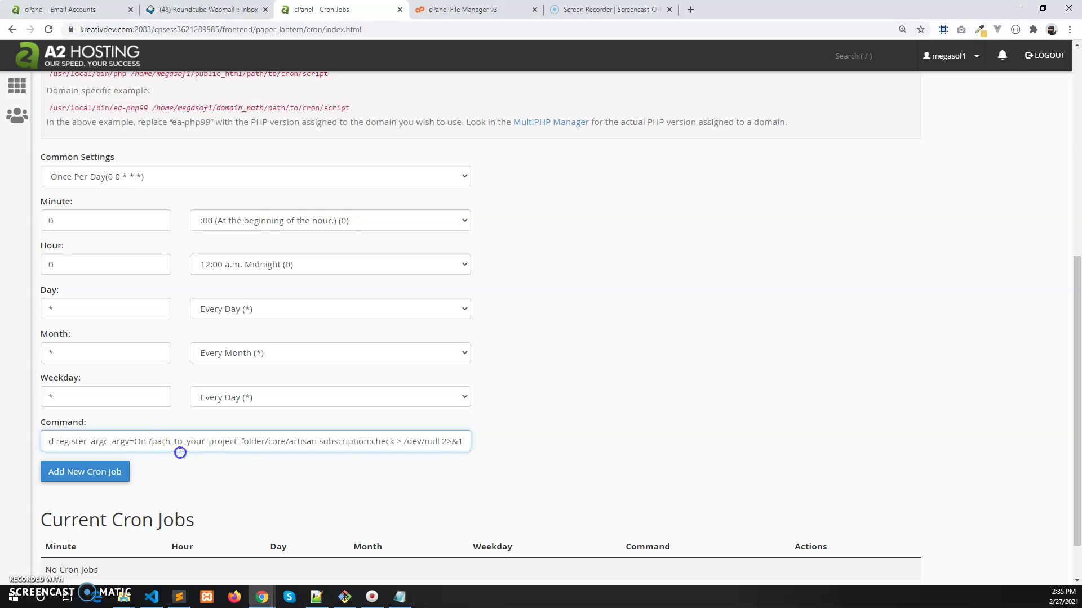
mouse_move(465, 441)
mouse_down()
mouse_move(72, 432)
mouse_move(21, 456)
mouse_up()
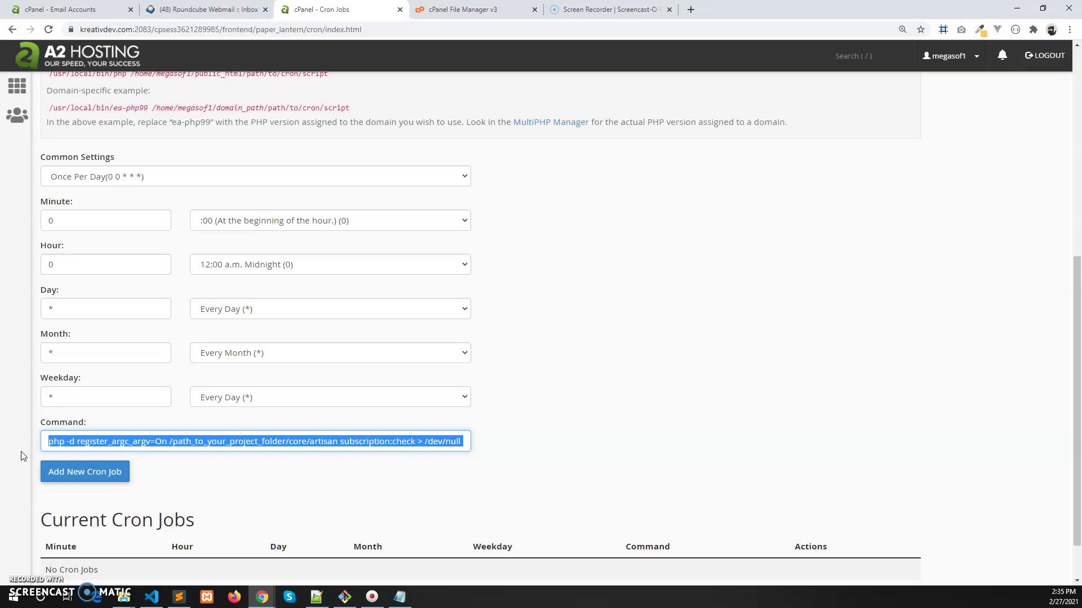
drag(23, 457, 31, 457)
click(226, 475)
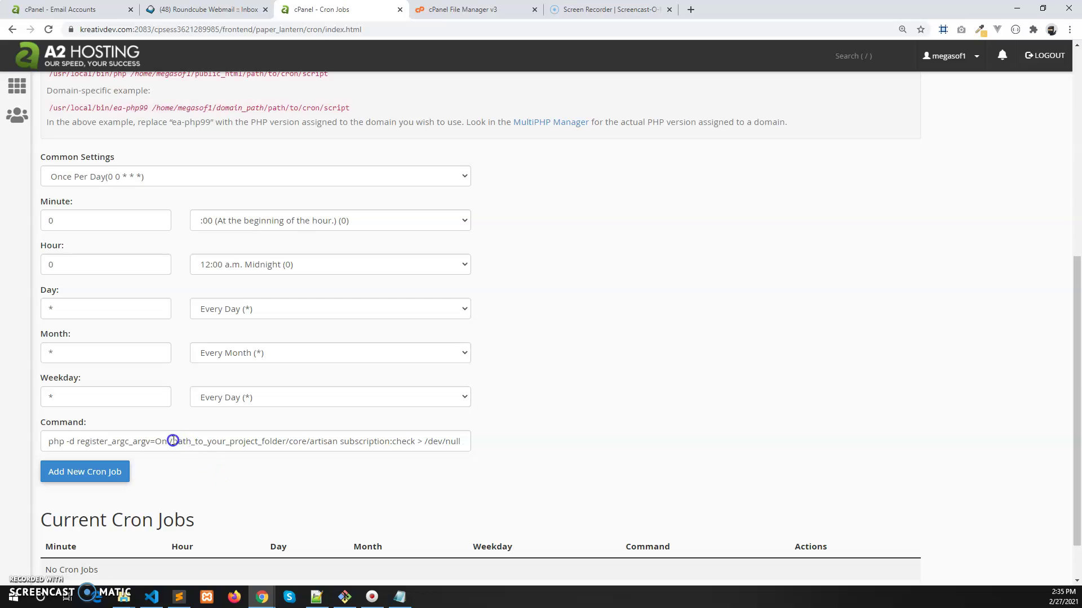
drag(172, 441, 286, 445)
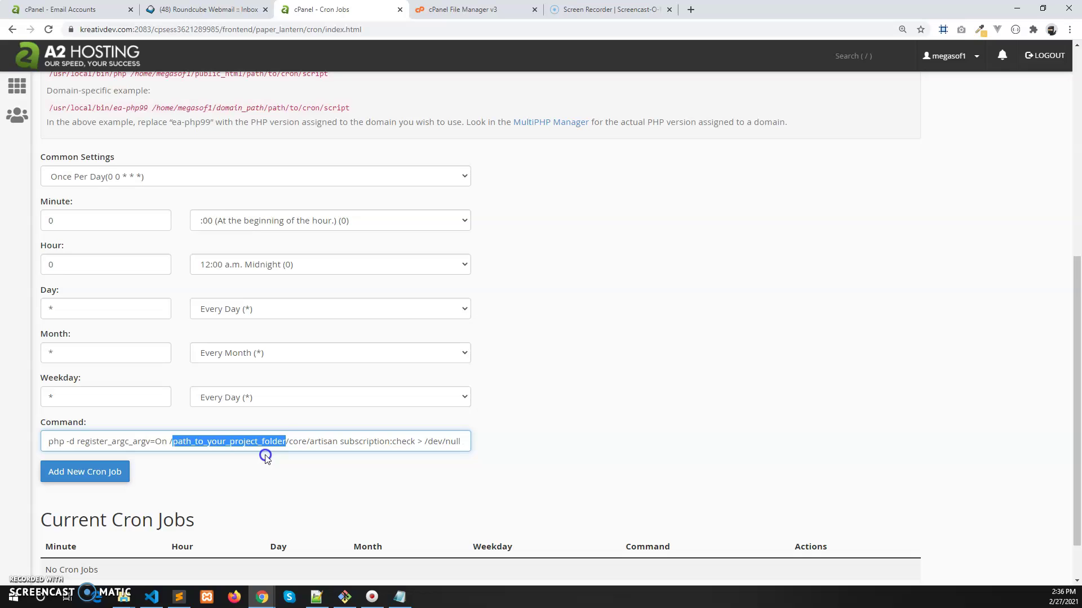
Step: In File Manager, browse into the test project folder under public_html
click(460, 9)
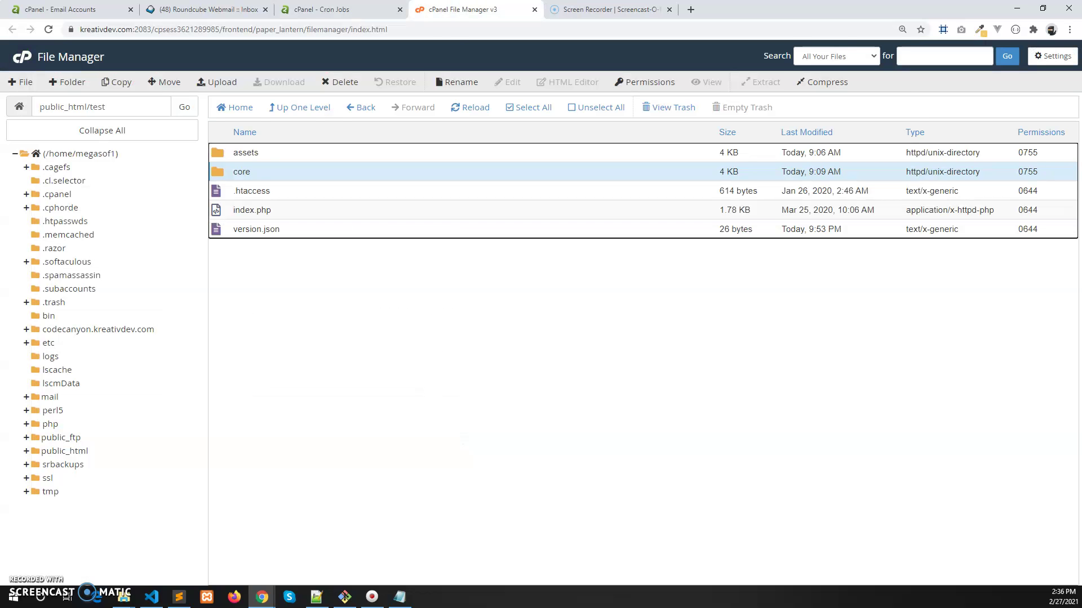
double_click(99, 108)
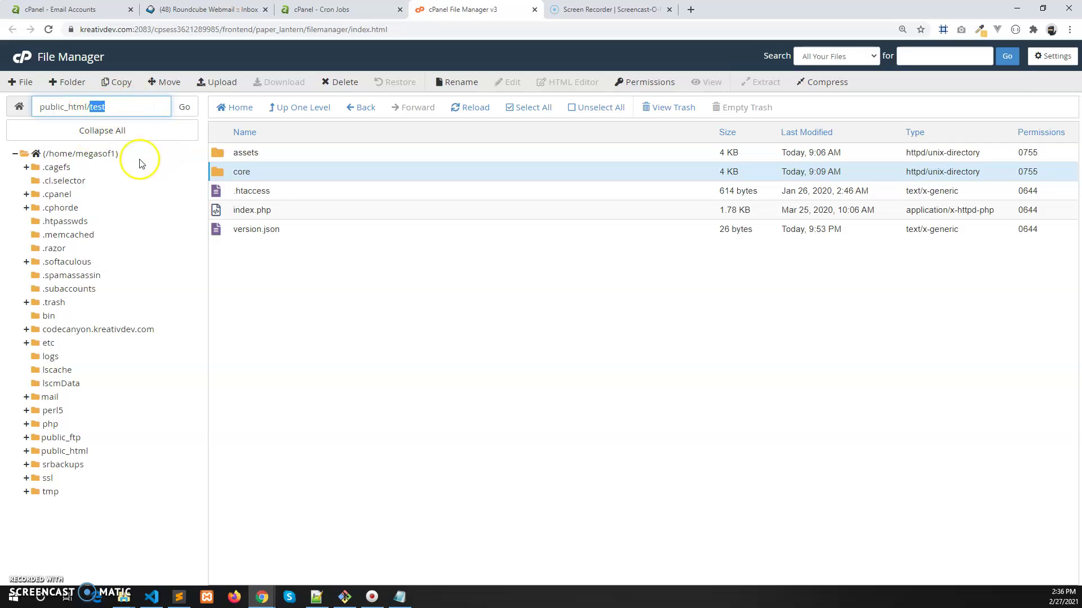
click(298, 119)
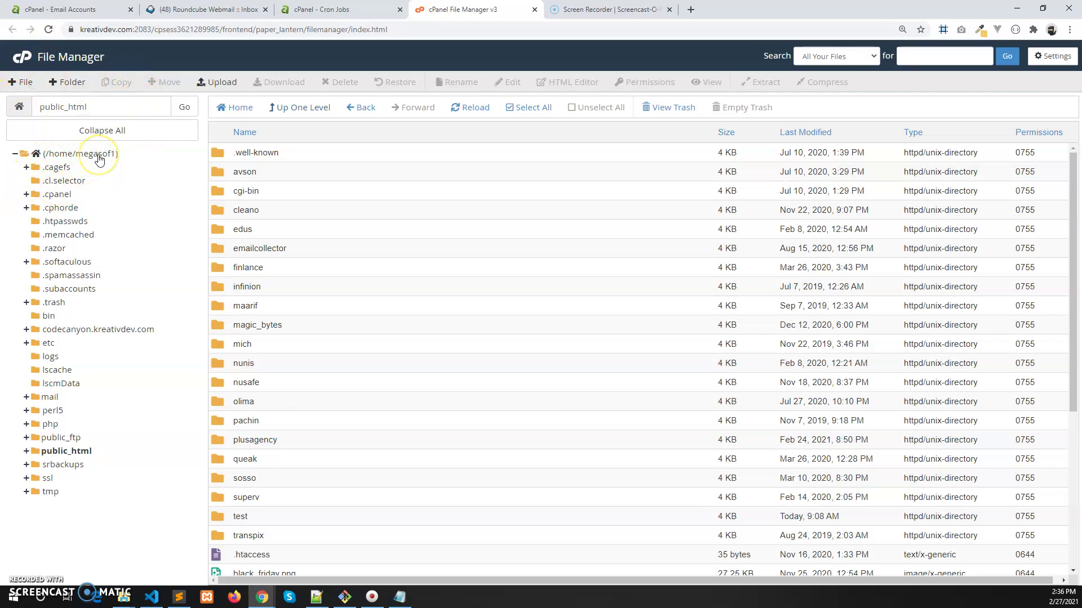
click(76, 454)
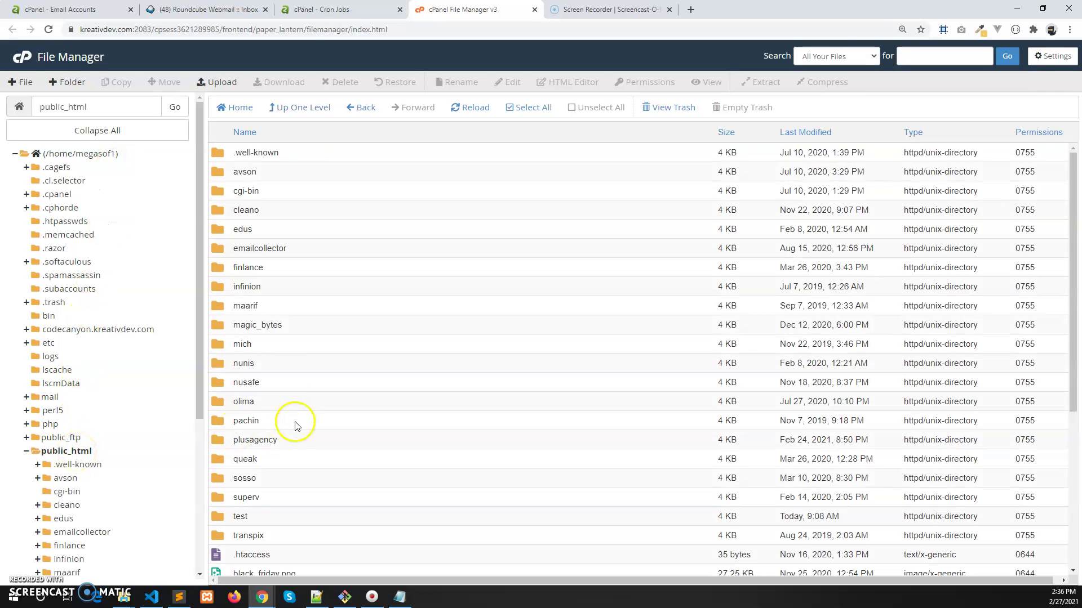
double_click(276, 523)
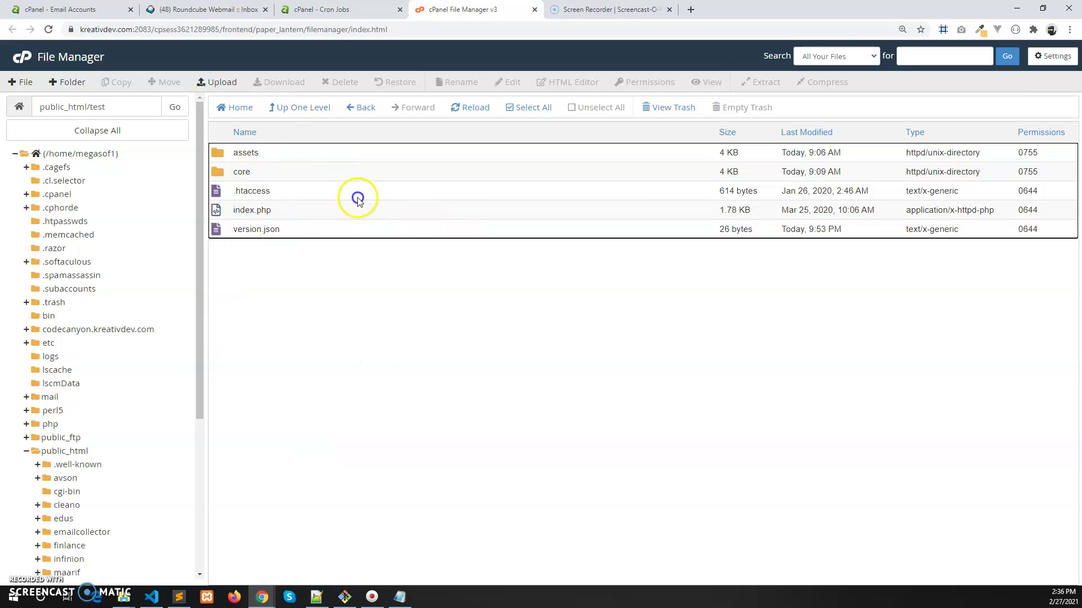
Step: Back on the cron form, select the placeholder folder to replace it with the public_html/test path
click(292, 9)
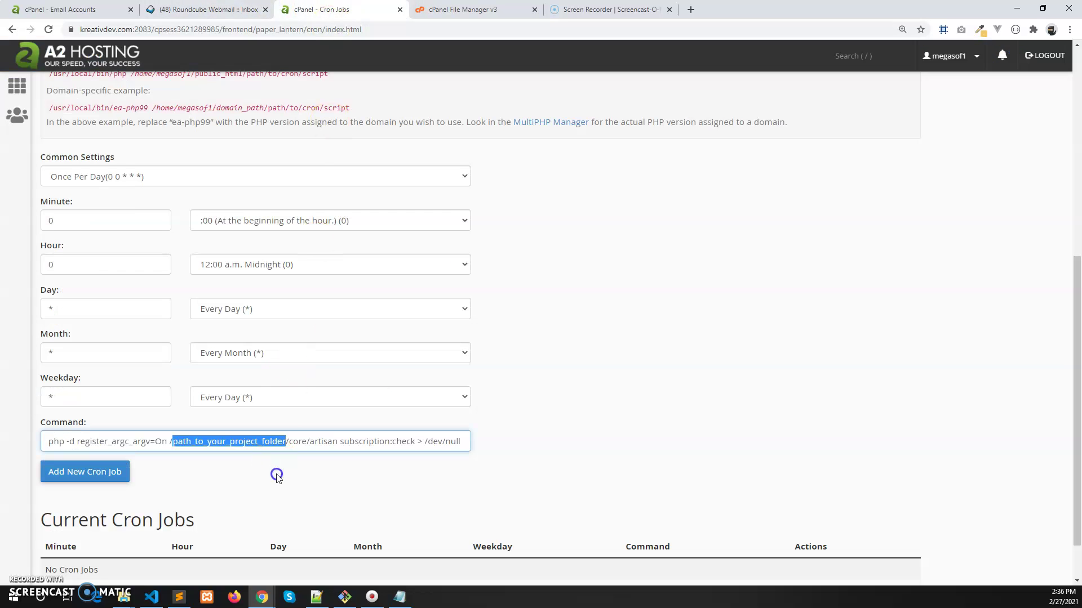
drag(174, 441, 283, 441)
text(home/me)
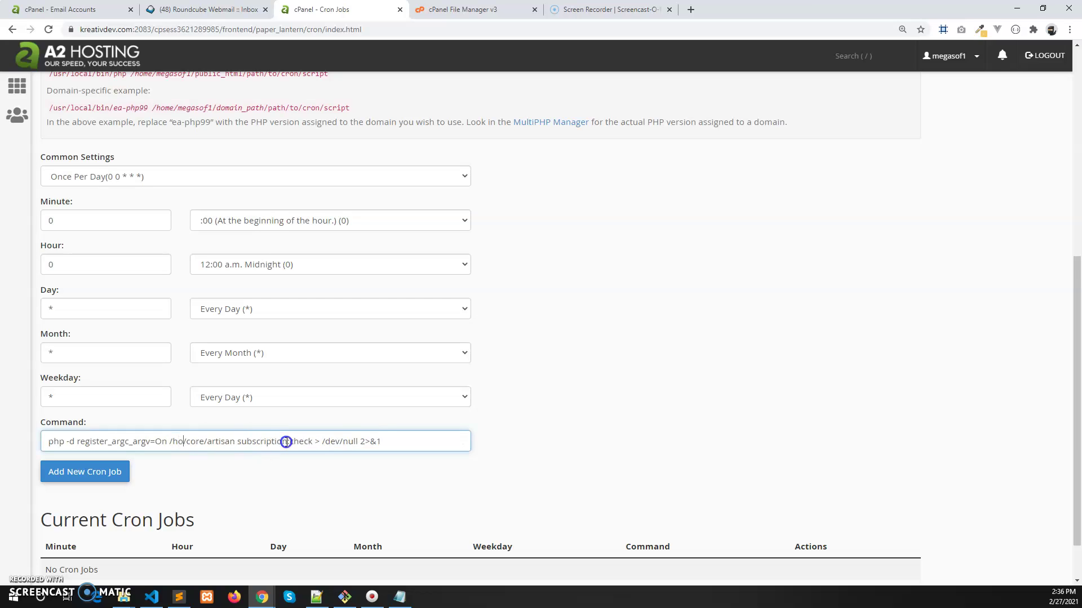
text(g)
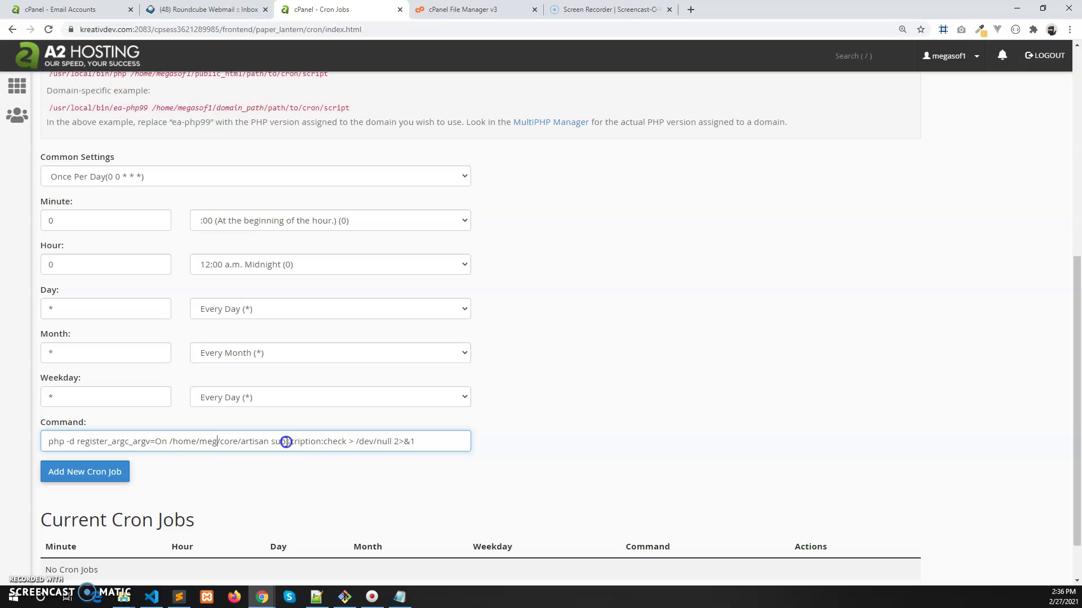
text(asof1)
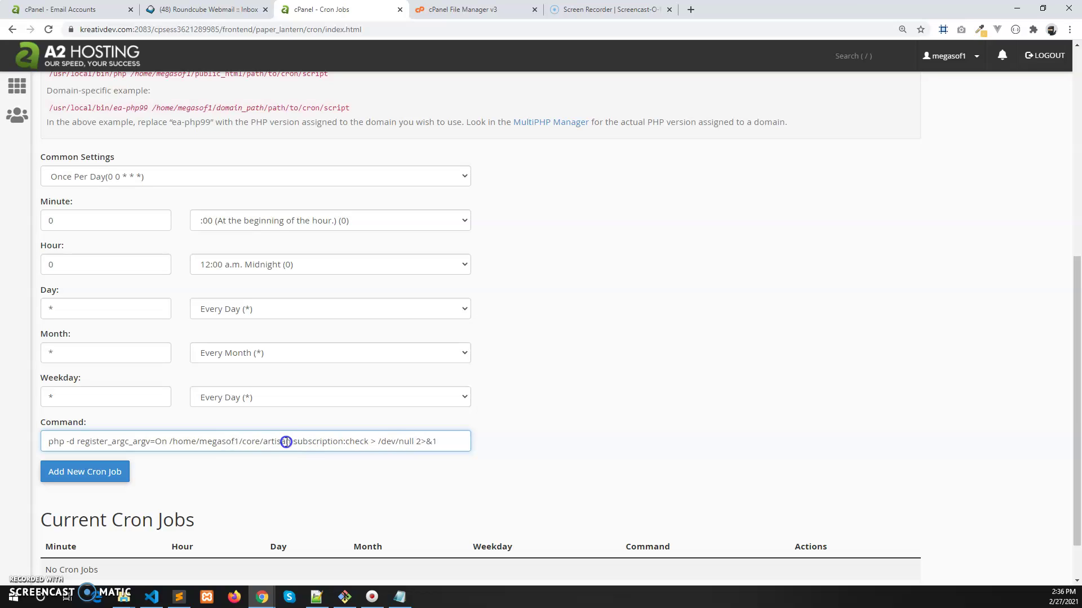
text(/publ)
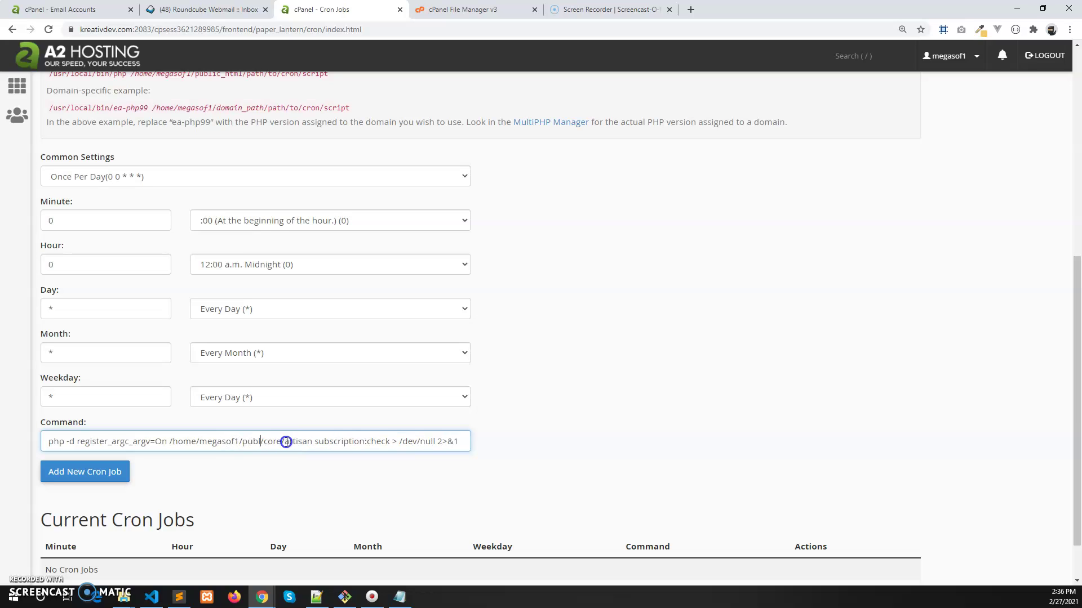
text(ic_h)
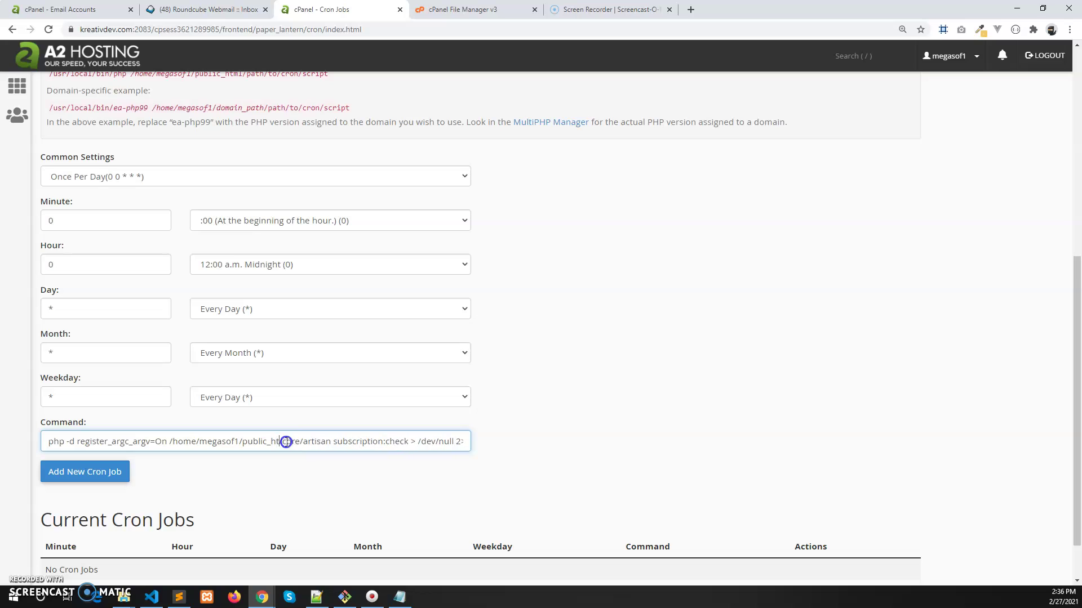
text(t)
text(m)
text(ml/)
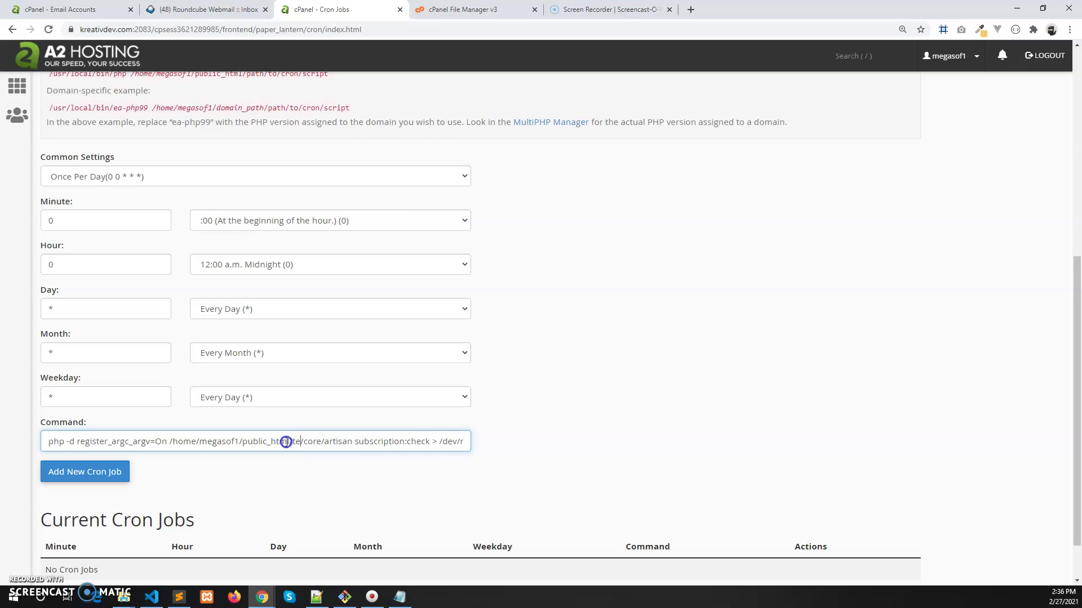
text(test)
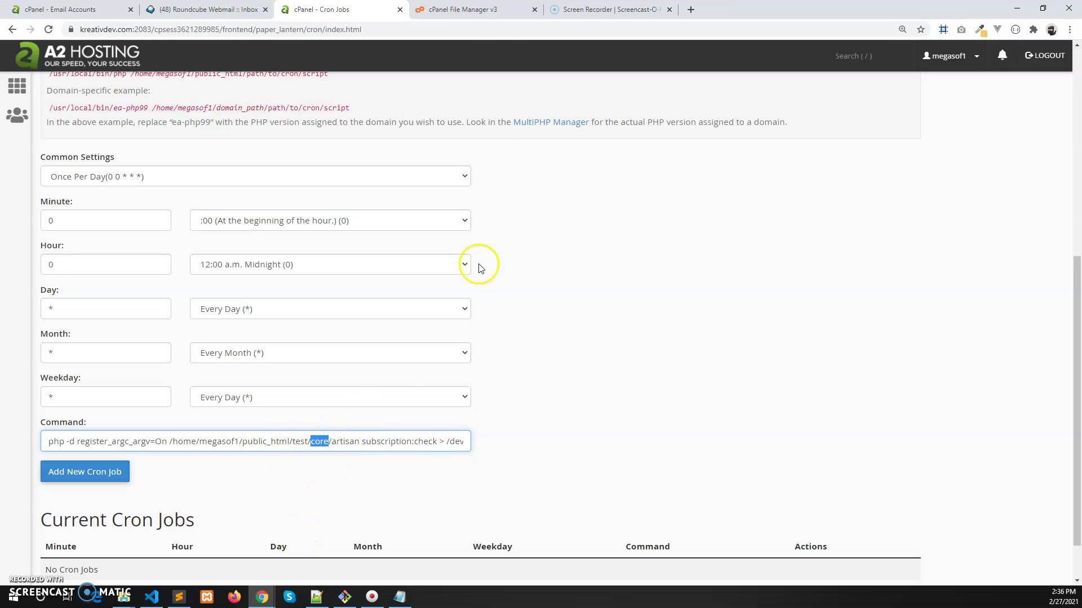
Step: Confirm the artisan file sits inside test/core in File Manager, then return to the cron form
click(460, 10)
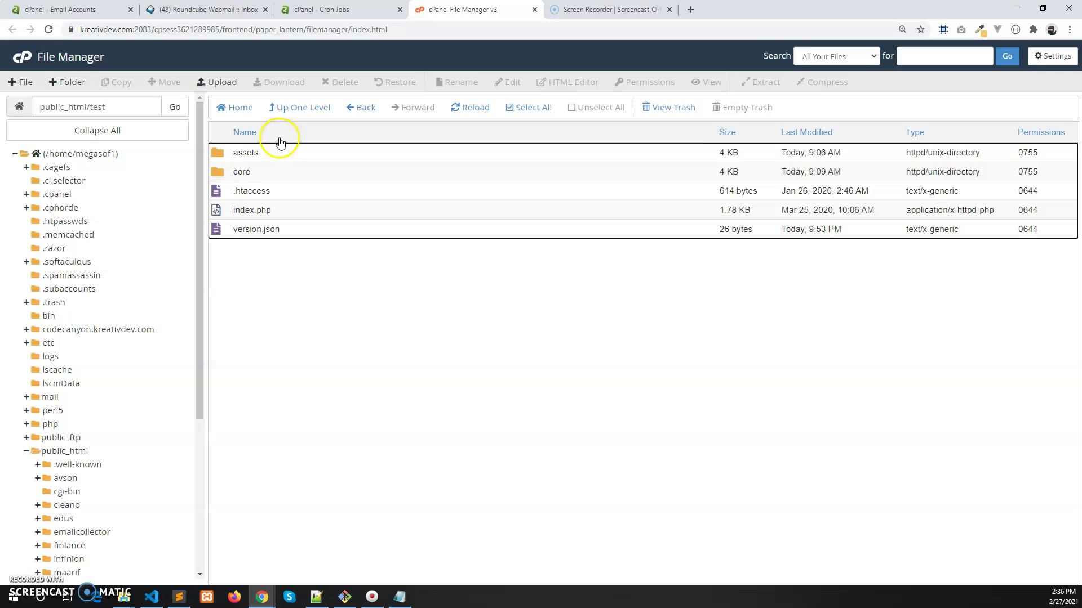
click(254, 172)
double_click(302, 171)
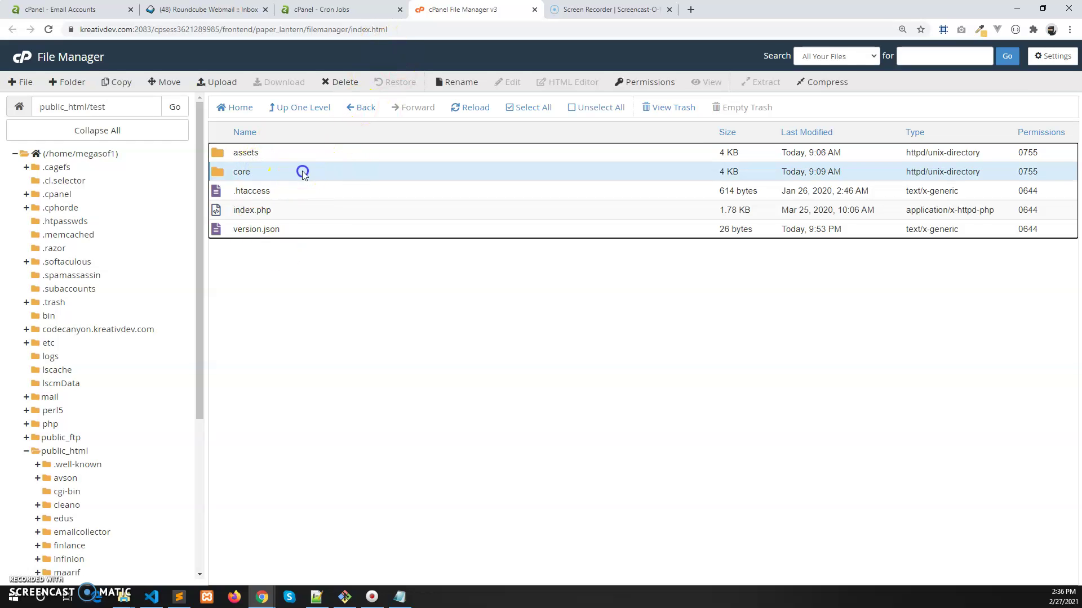
scroll(278, 448, down, 2)
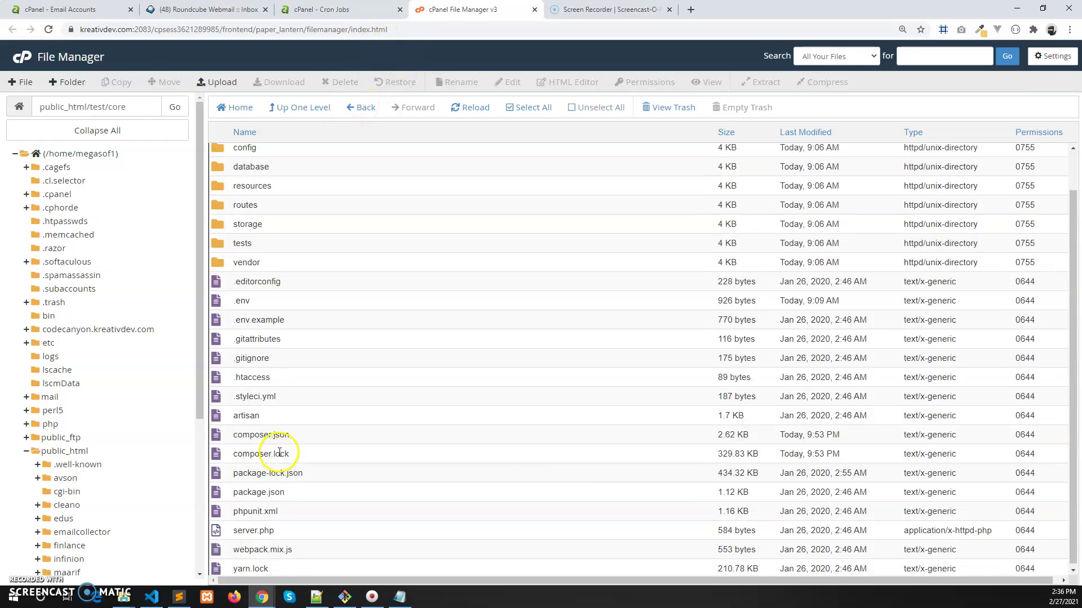
click(275, 412)
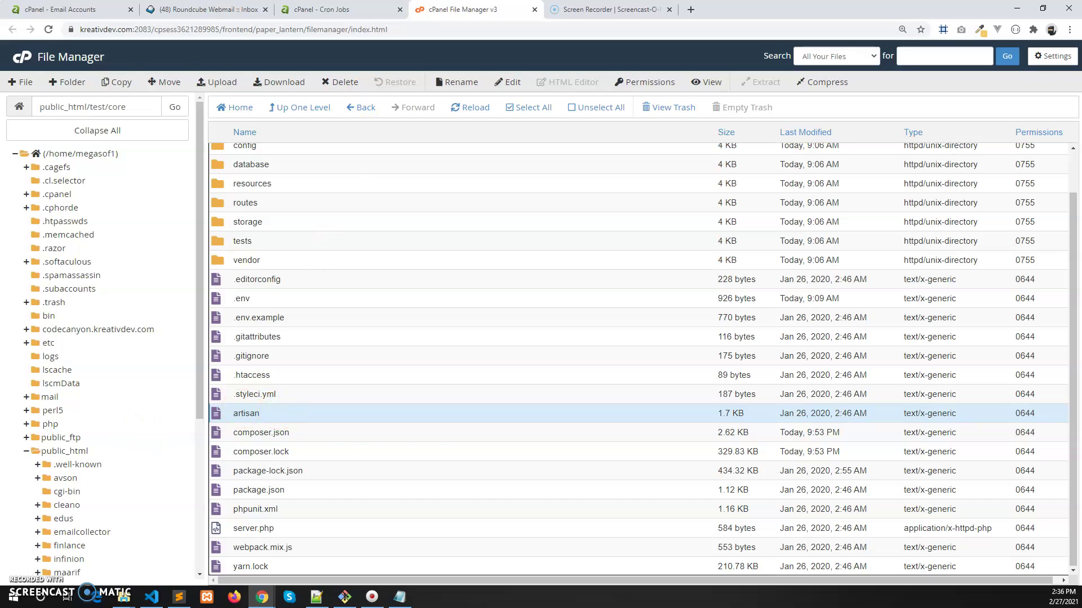
click(322, 9)
drag(390, 442, 460, 441)
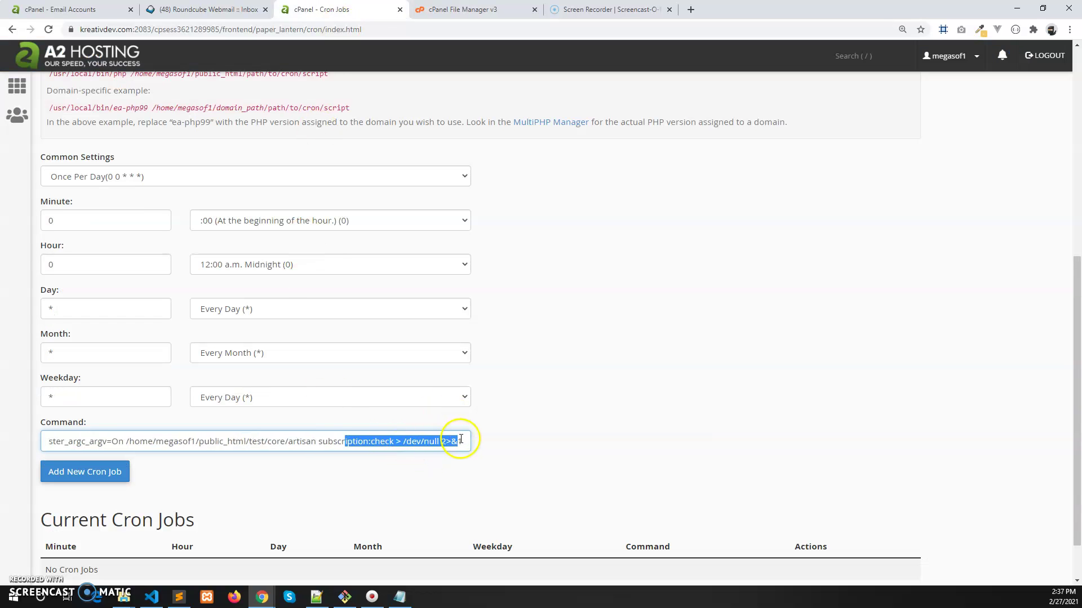
Step: Add the new cron job so artisan subscription:check appears under Current Cron Jobs
click(193, 446)
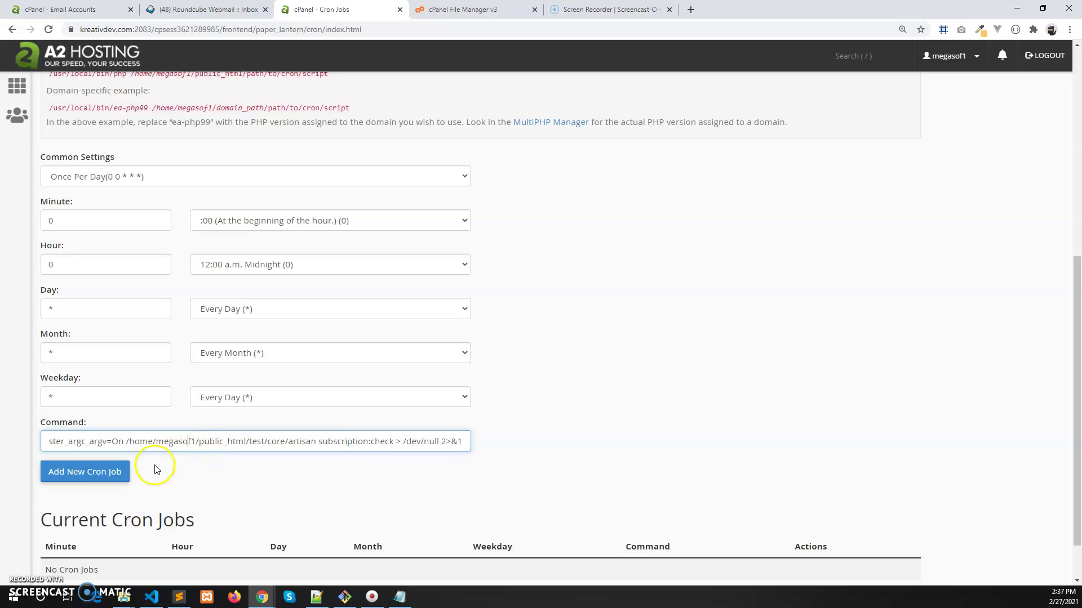
click(113, 477)
scroll(502, 405, down, 1)
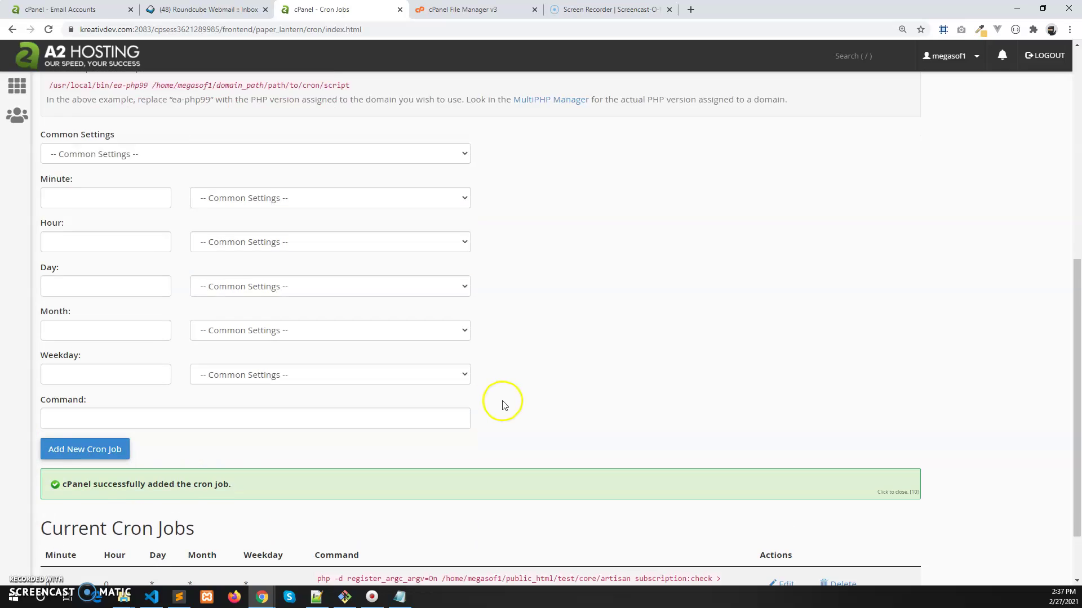
scroll(502, 405, down, 1)
drag(422, 521, 347, 471)
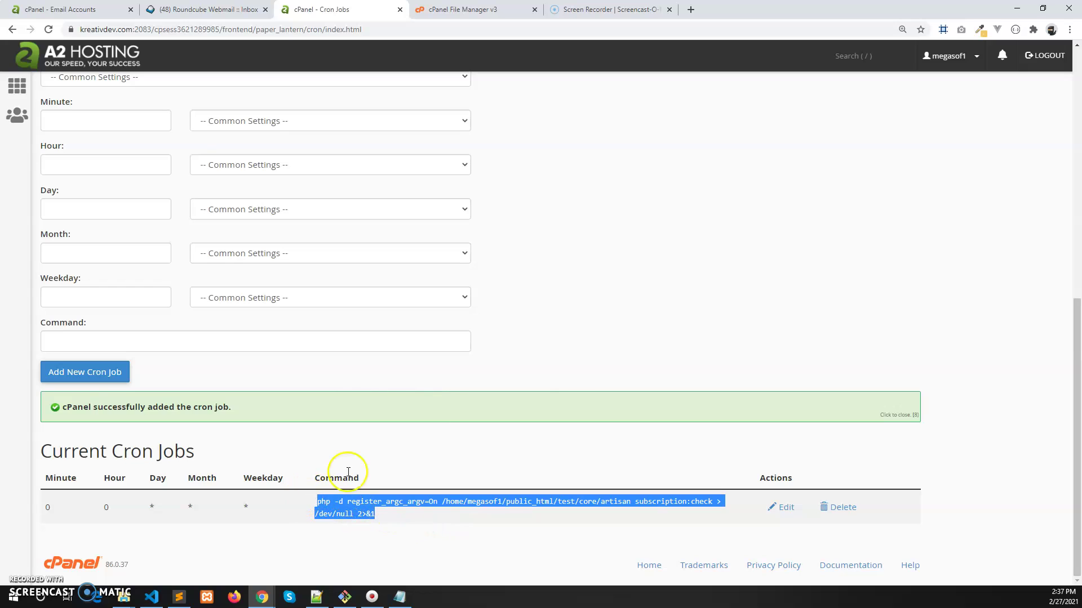